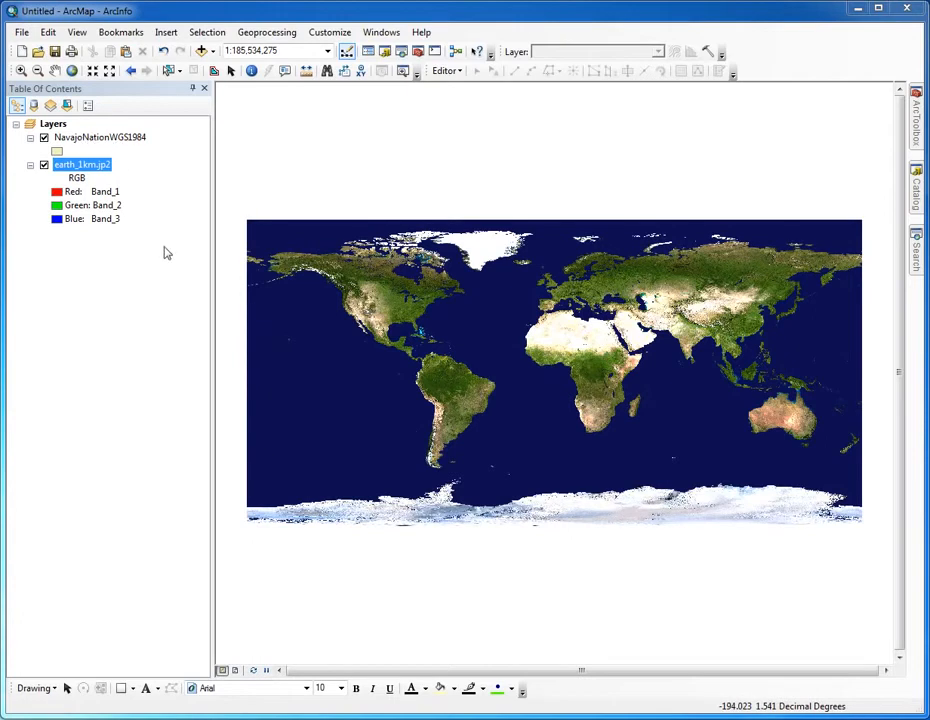
- Open the raster Clip tool from the Raster Processing toolset in Data Management Tools
{"action": "left_click", "coordinate": [21, 71]}
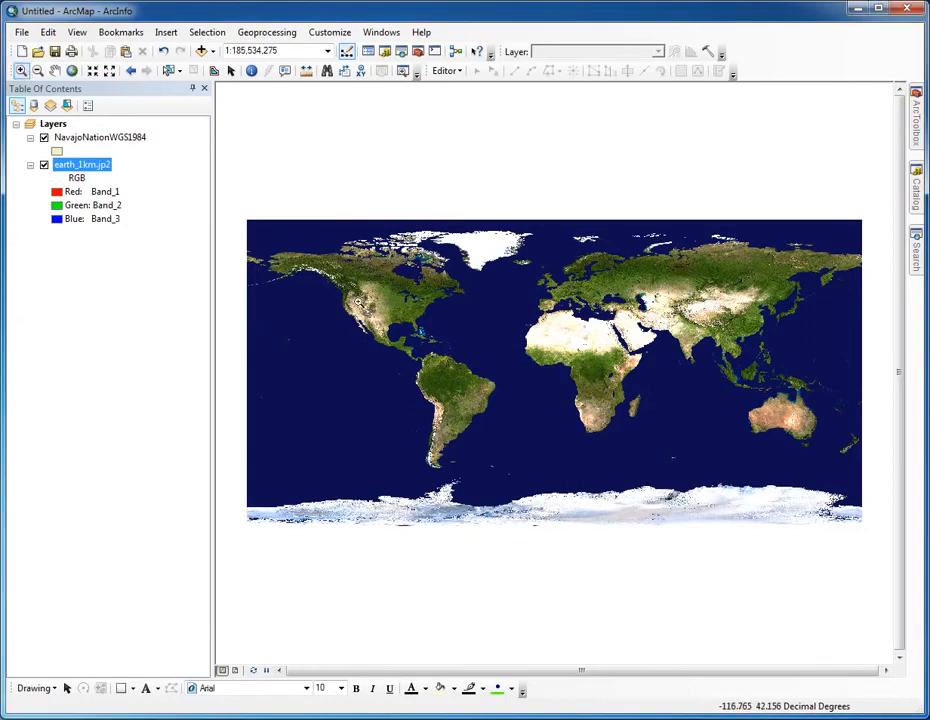
{"action": "left_click_drag", "start_coordinate": [361, 302], "coordinate": [378, 322]}
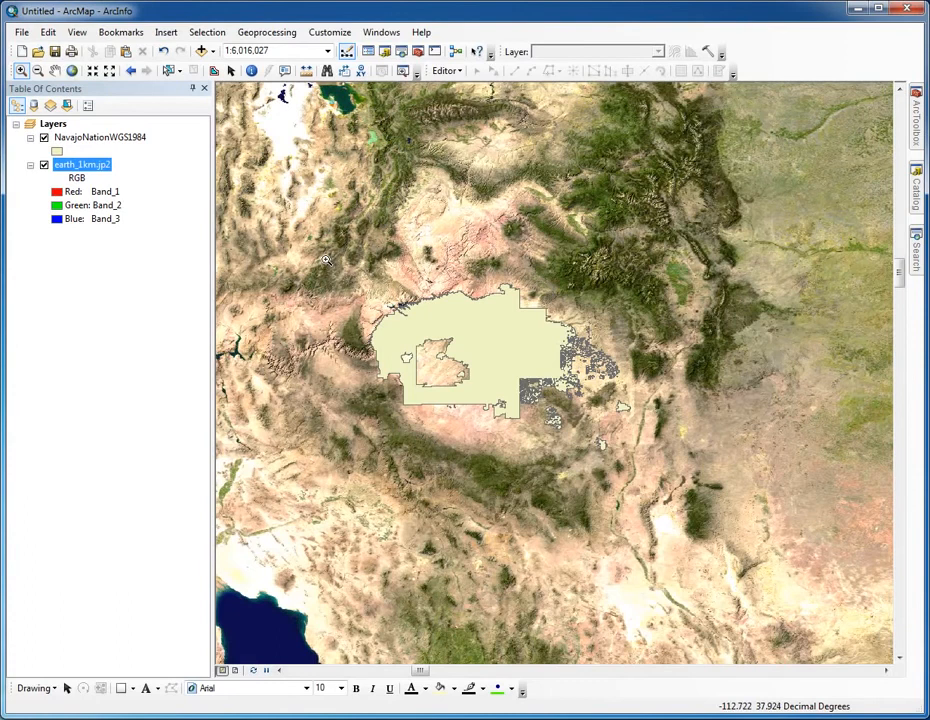
{"action": "left_click_drag", "start_coordinate": [325, 259], "coordinate": [665, 452]}
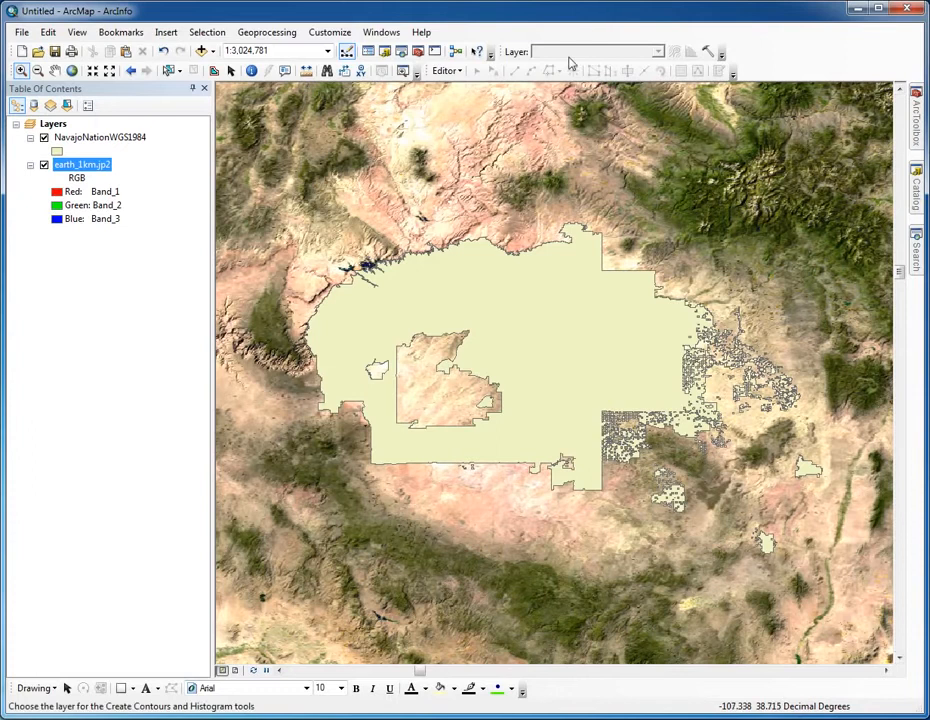
{"action": "left_click", "coordinate": [377, 37]}
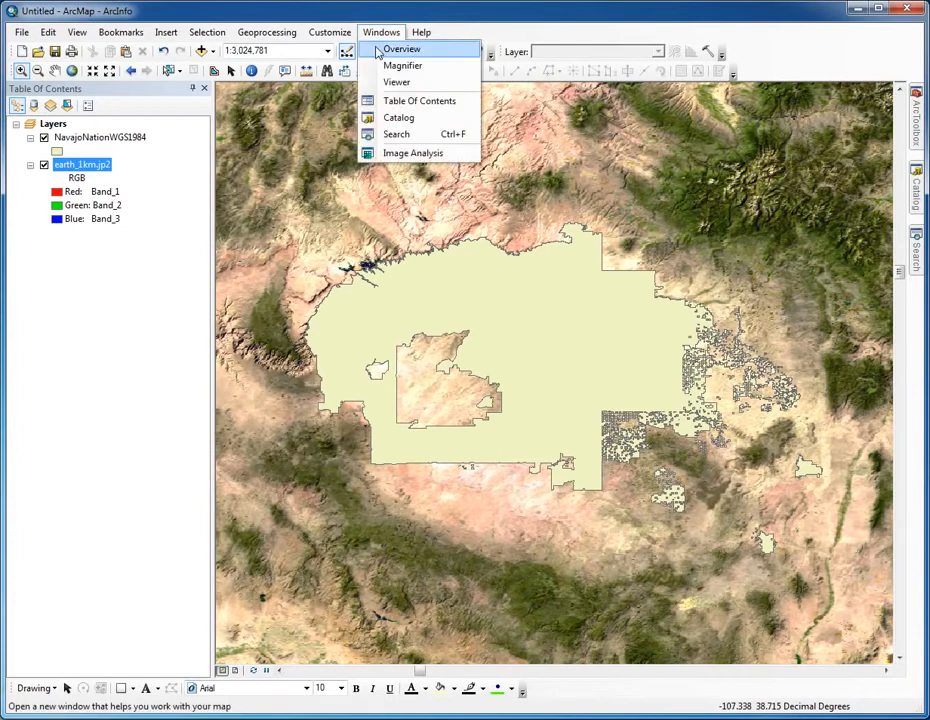
{"action": "left_click", "coordinate": [380, 38]}
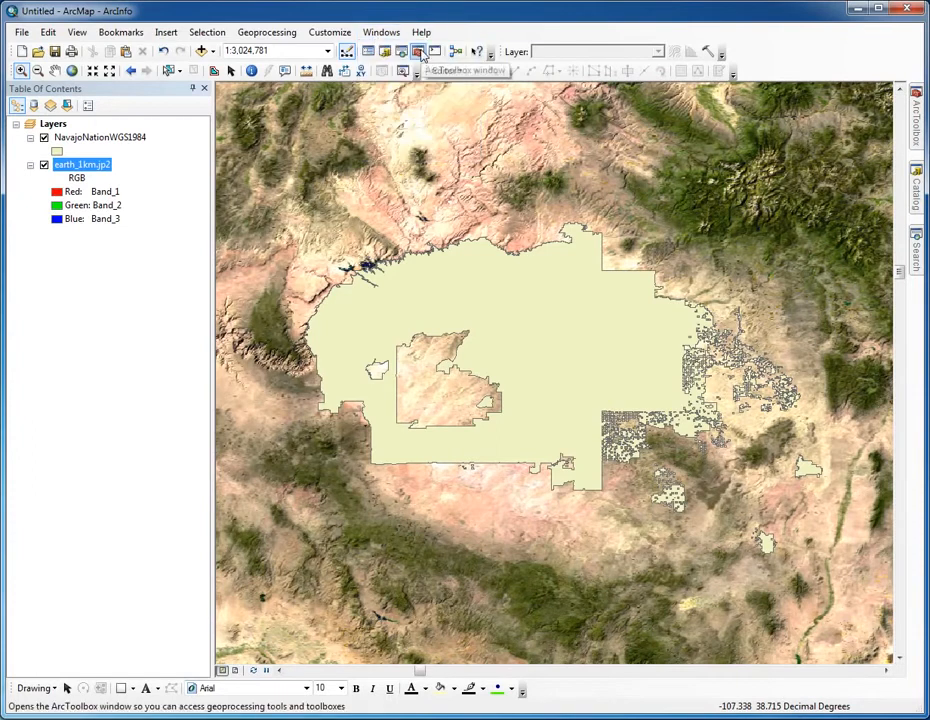
{"action": "left_click", "coordinate": [419, 52]}
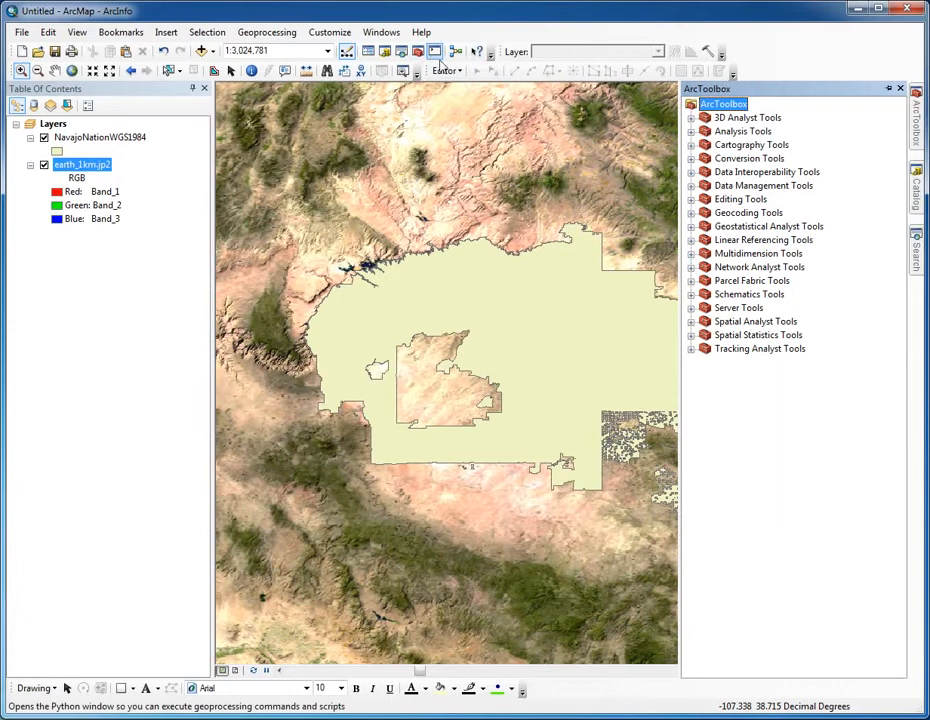
{"action": "left_click", "coordinate": [691, 186]}
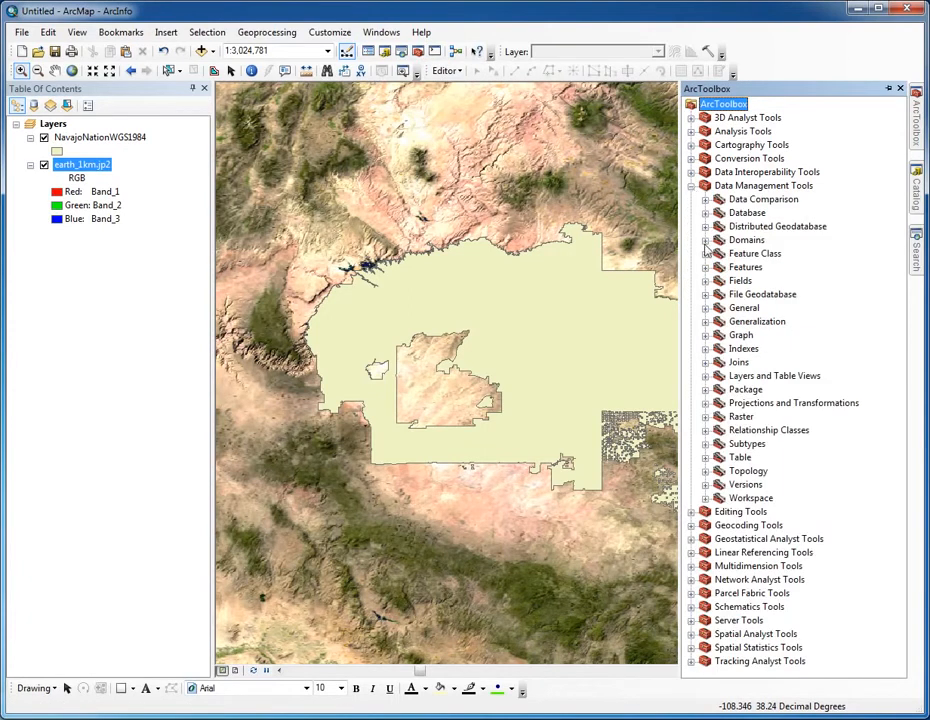
{"action": "left_click", "coordinate": [705, 417]}
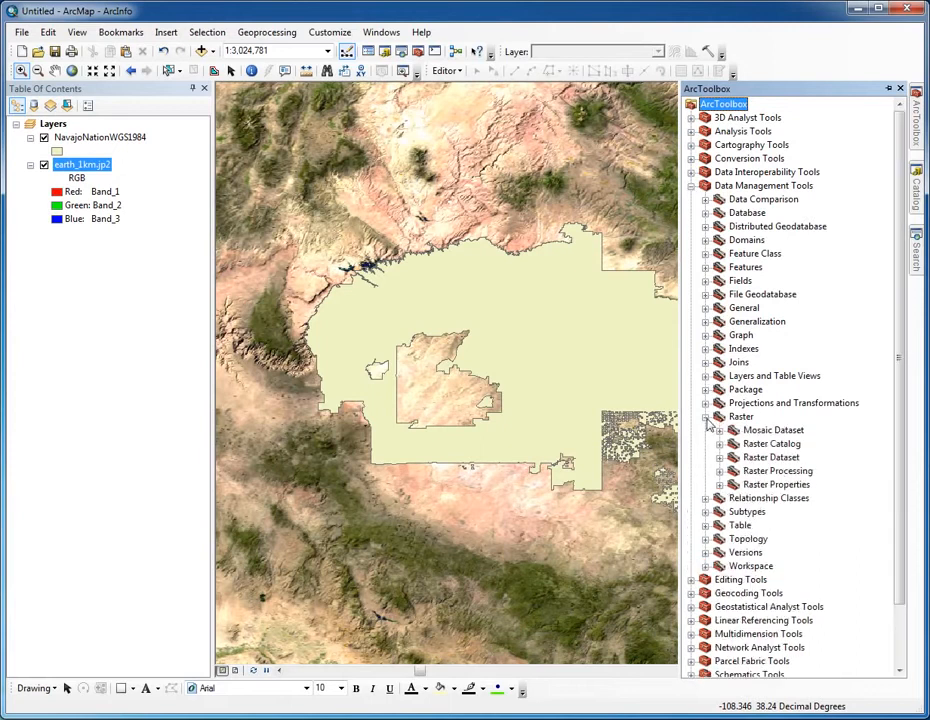
{"action": "left_click", "coordinate": [720, 471]}
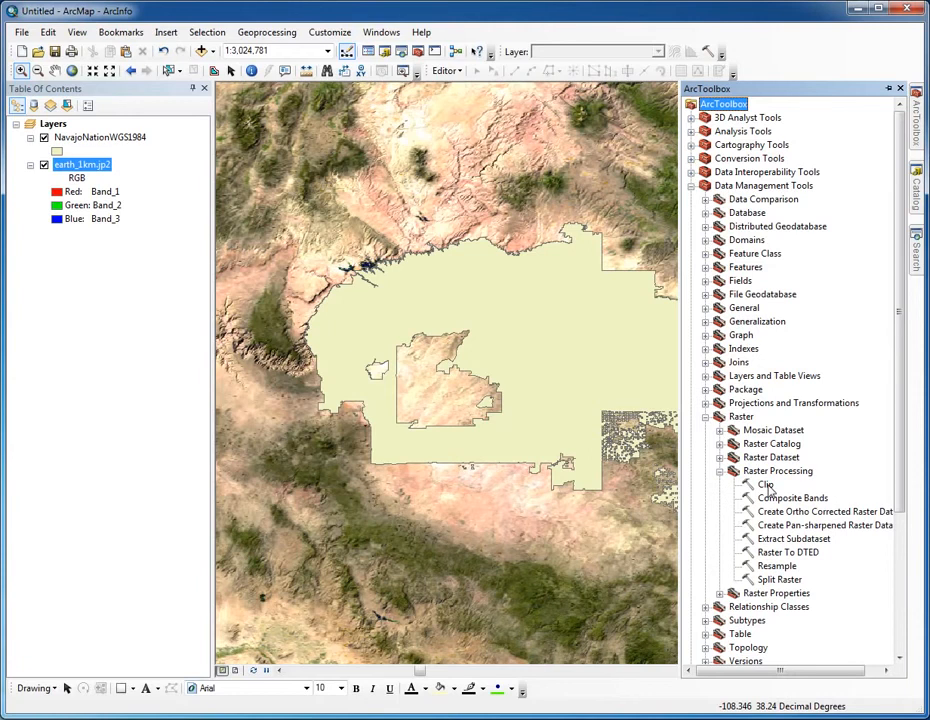
{"action": "double_click", "coordinate": [765, 485]}
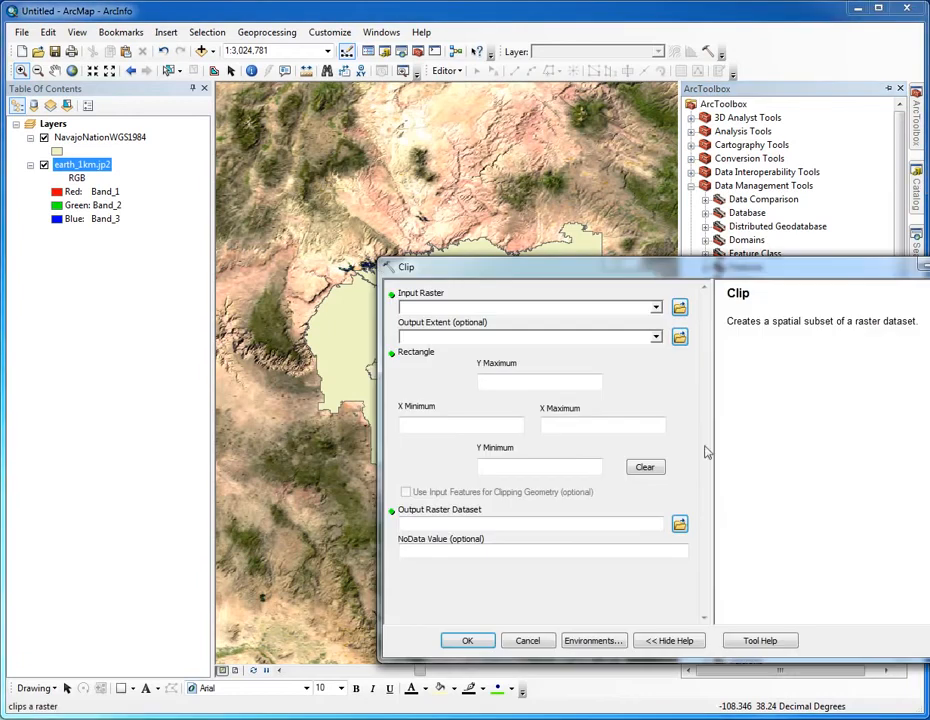
{"action": "left_click_drag", "start_coordinate": [670, 272], "coordinate": [449, 186]}
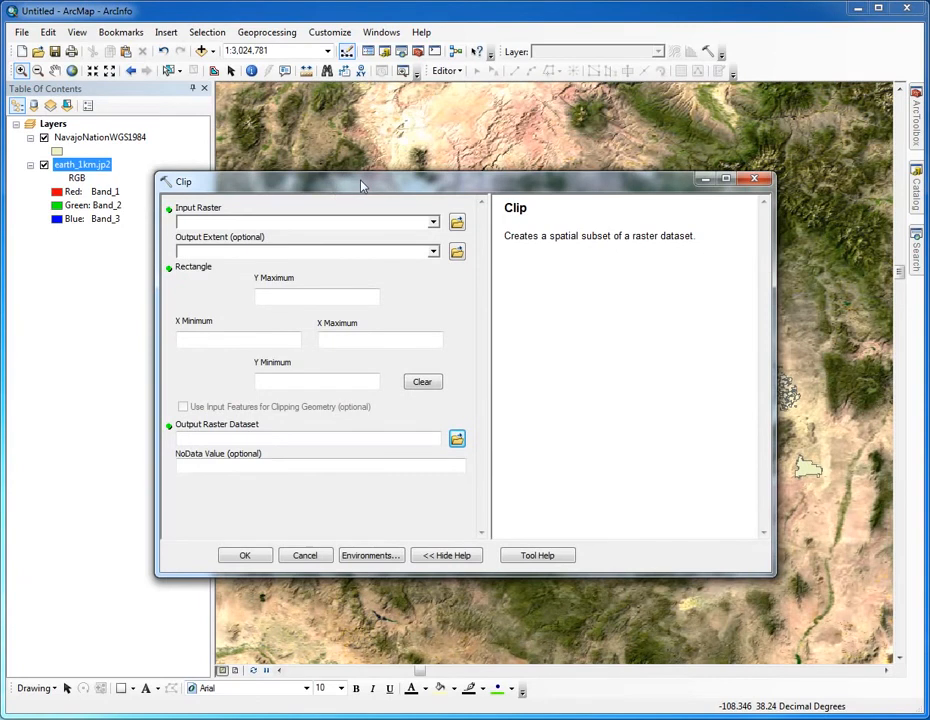
- Clip the earth_1km.jp2 raster to the NavajoNationWGS1984 extent, using the input features for clipping geometry and keeping the default output dataset
{"action": "left_click", "coordinate": [432, 223]}
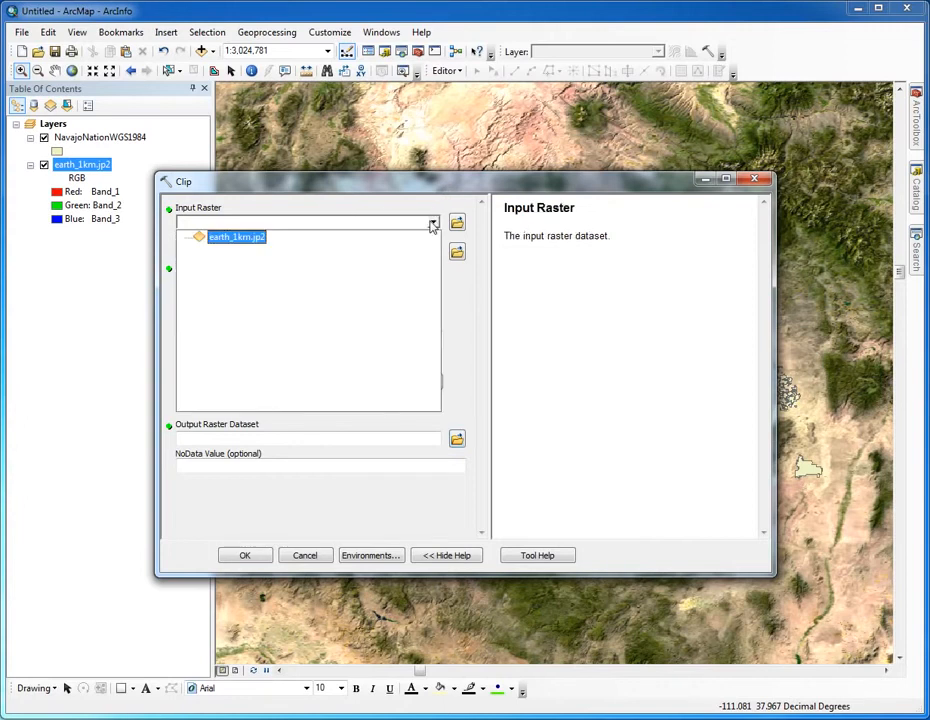
{"action": "left_click", "coordinate": [255, 239]}
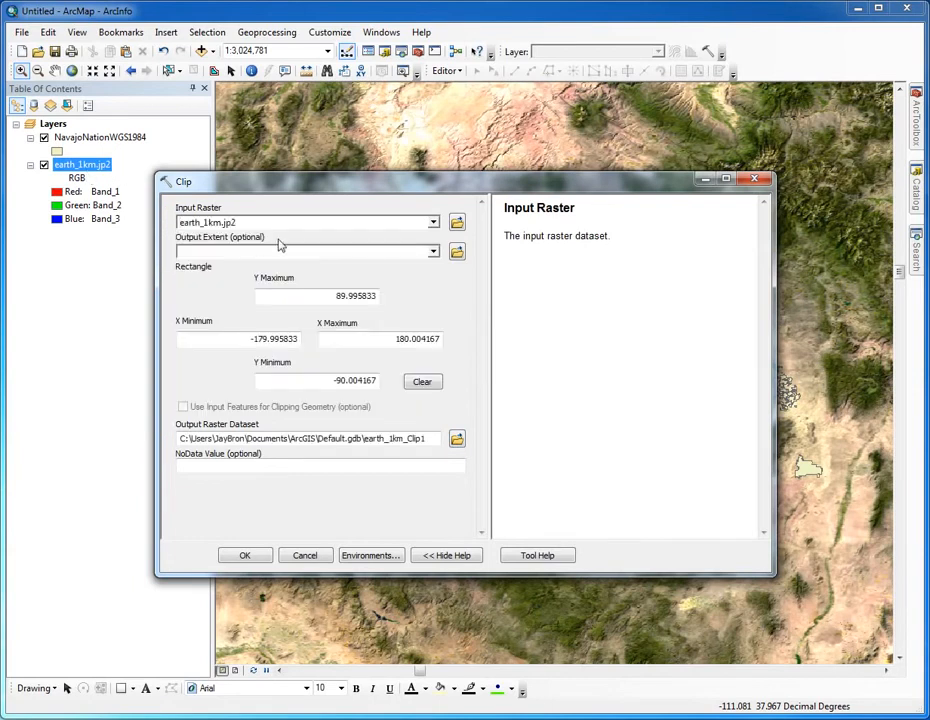
{"action": "left_click", "coordinate": [433, 252]}
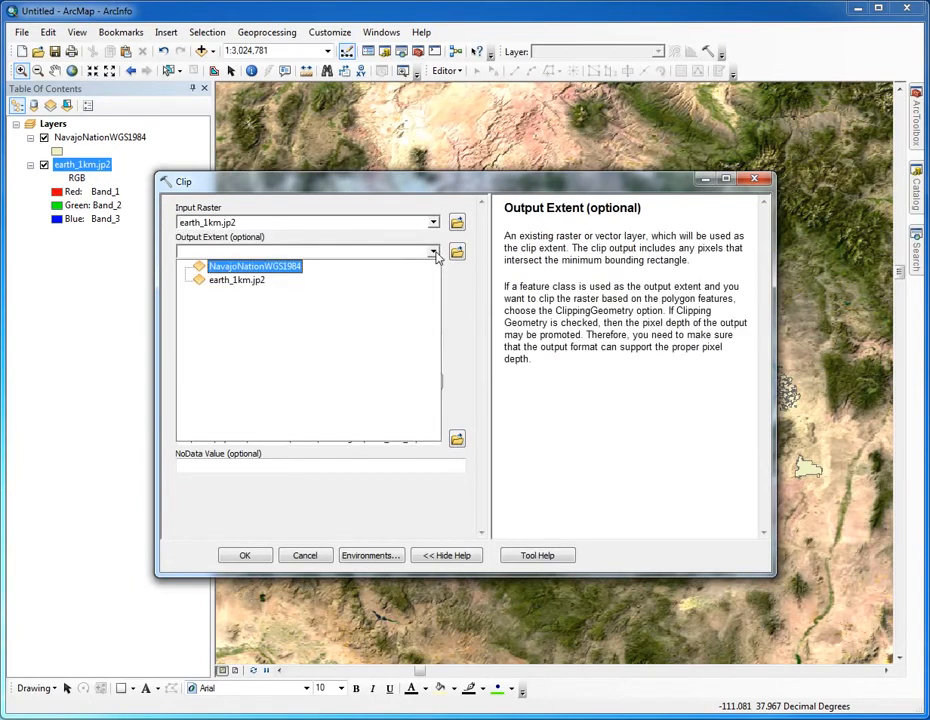
{"action": "left_click", "coordinate": [272, 267]}
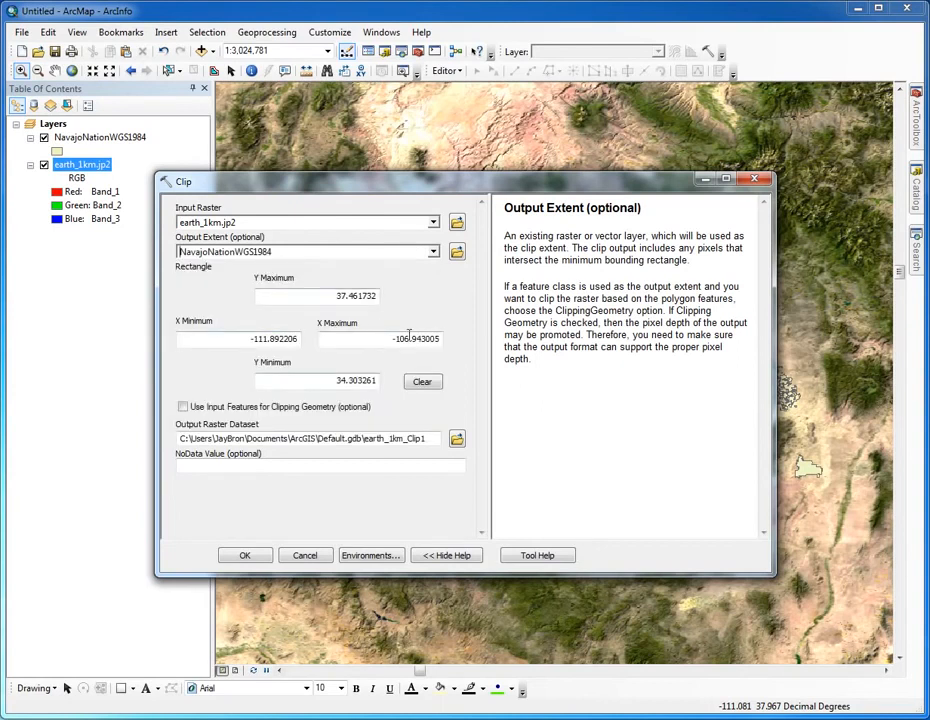
{"action": "left_click", "coordinate": [704, 179]}
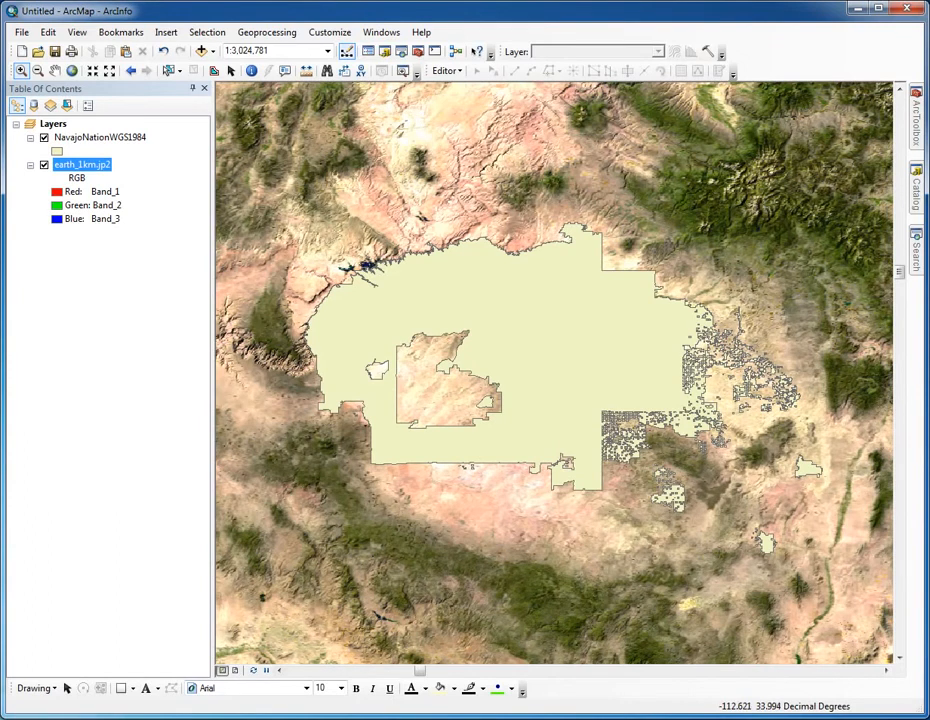
{"action": "left_click", "coordinate": [140, 705]}
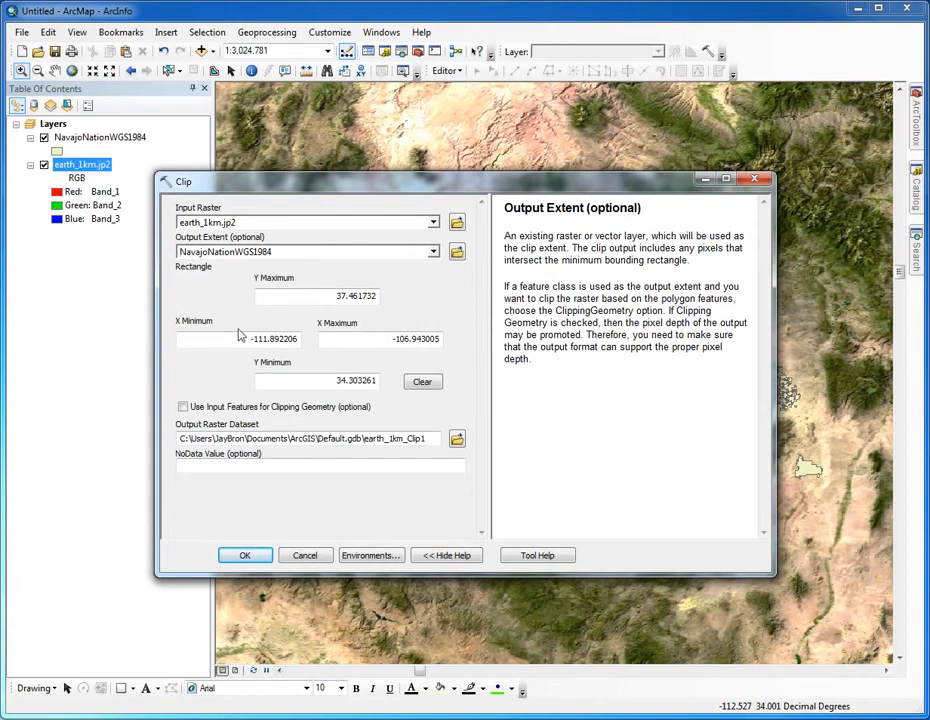
{"action": "left_click", "coordinate": [183, 409]}
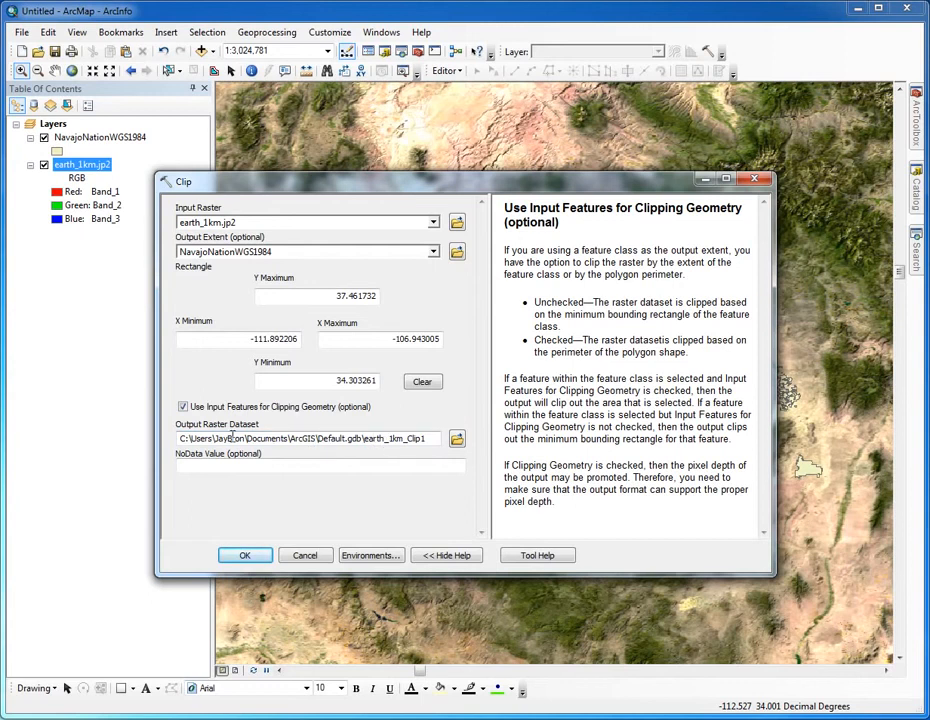
{"action": "left_click", "coordinate": [245, 556]}
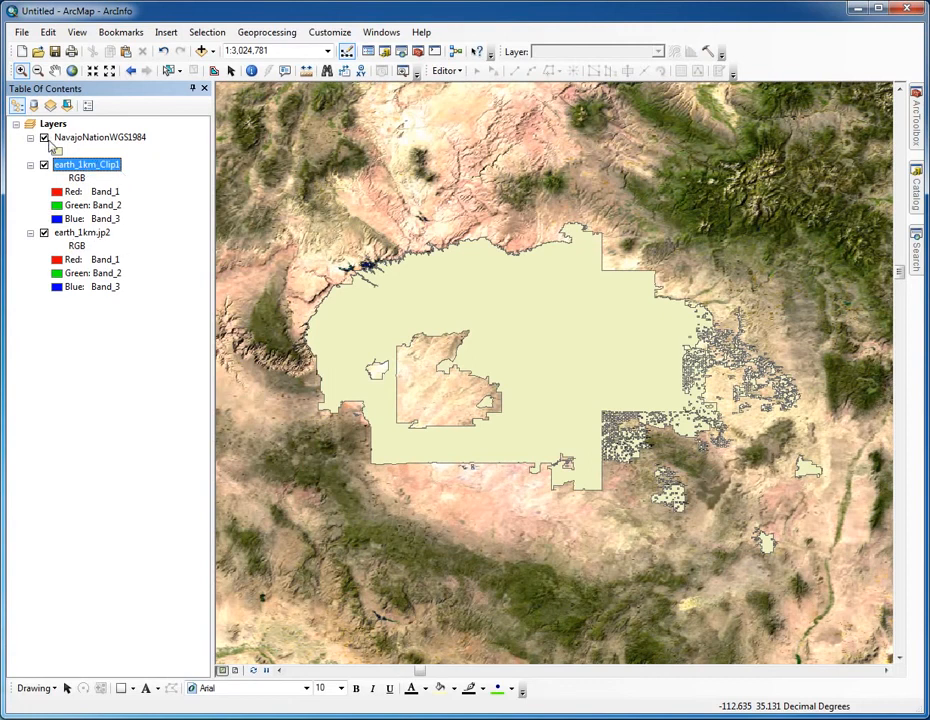
- Hide the original earth_1km.jp2 raster and compare the clipped raster with the NavajoNationWGS1984 layer by switching that layer's visibility
{"action": "left_click", "coordinate": [44, 233]}
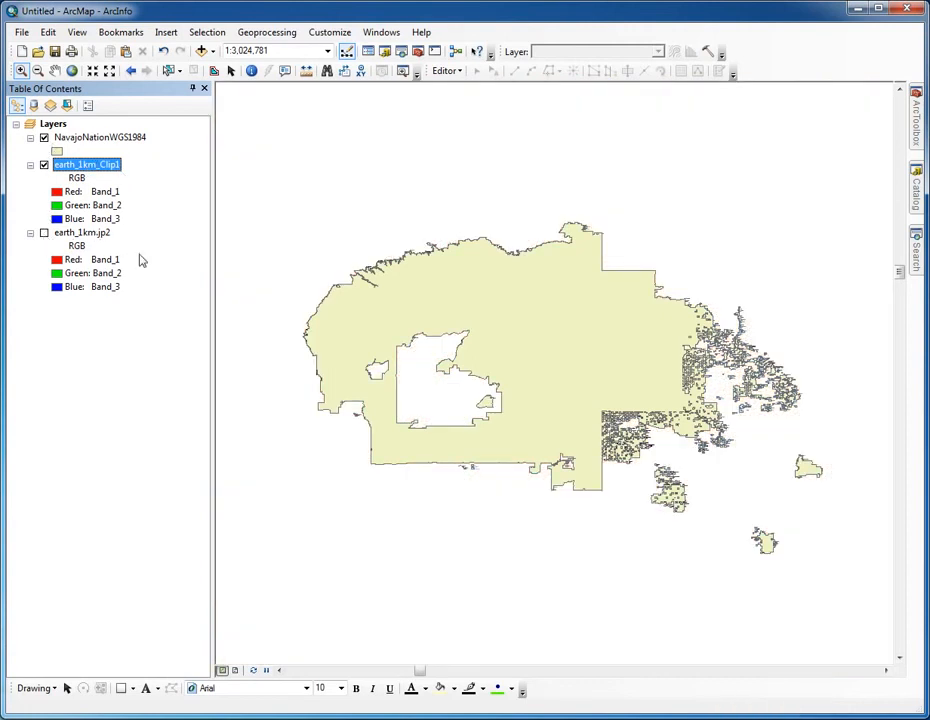
{"action": "left_click", "coordinate": [44, 138]}
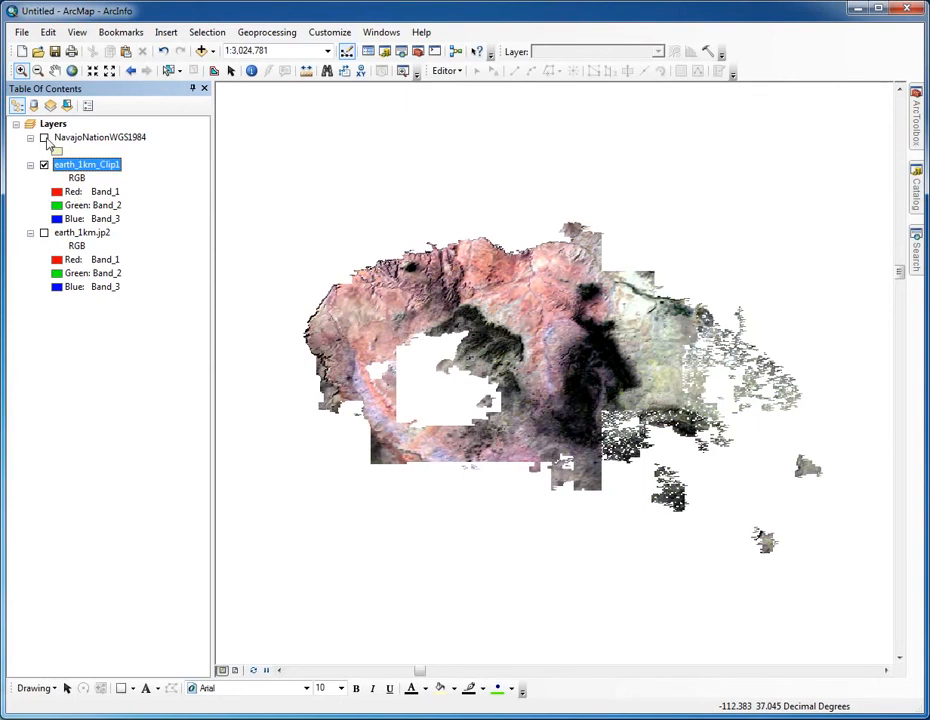
{"action": "left_click", "coordinate": [44, 138]}
{"action": "left_click", "coordinate": [44, 138]}
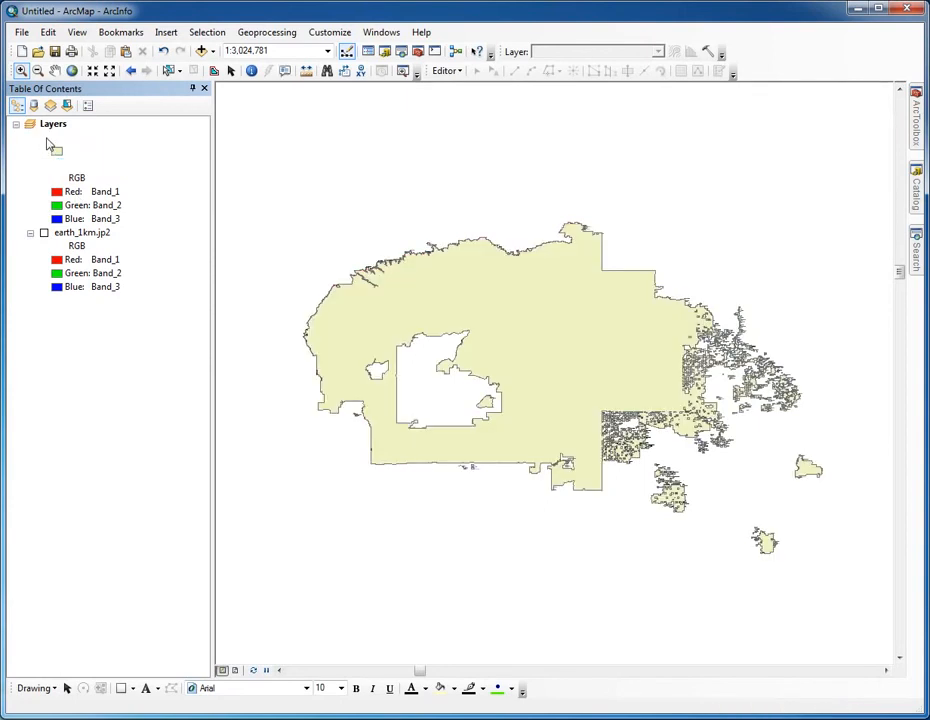
{"action": "left_click", "coordinate": [44, 138]}
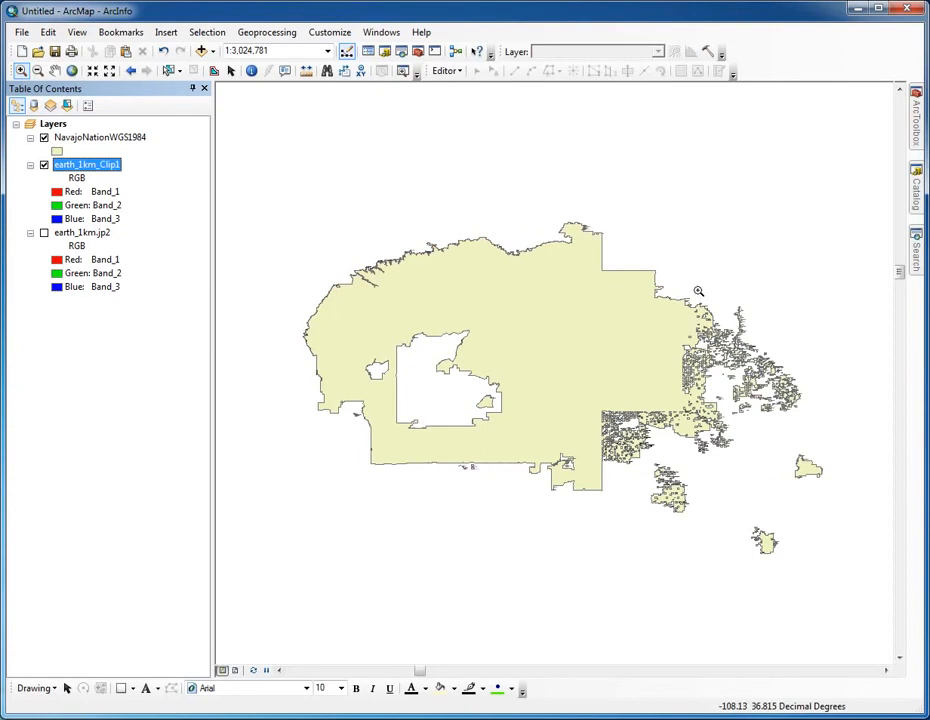
- Examine how the clipped raster's pixels match the scattered NavajoNationWGS1984 polygons at the northeastern edge, with the boundary layer on and off
{"action": "left_click_drag", "start_coordinate": [697, 291], "coordinate": [793, 374]}
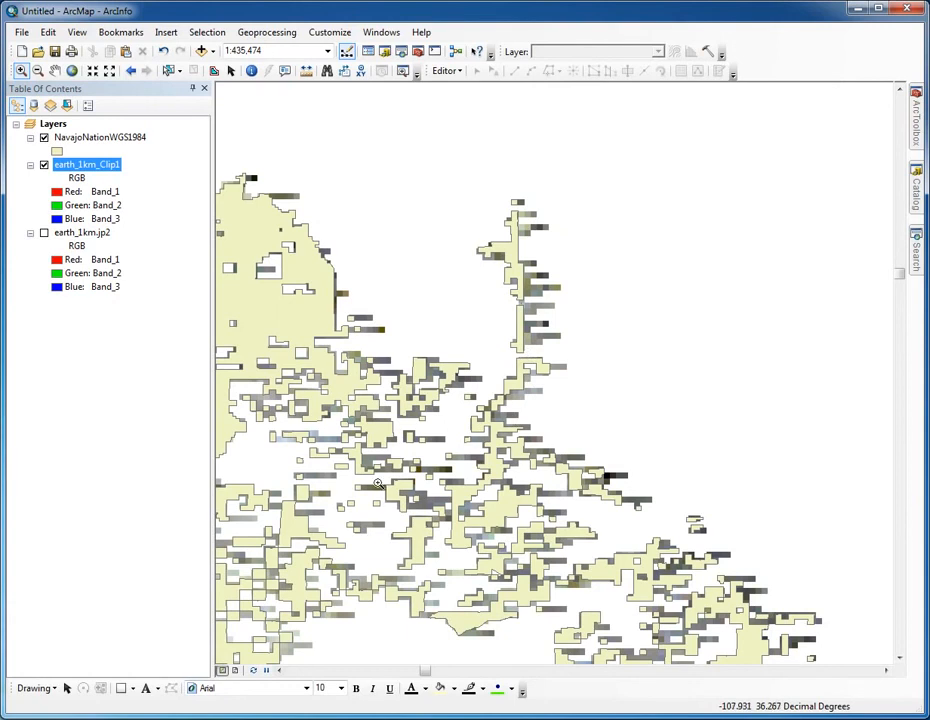
{"action": "left_click", "coordinate": [44, 138]}
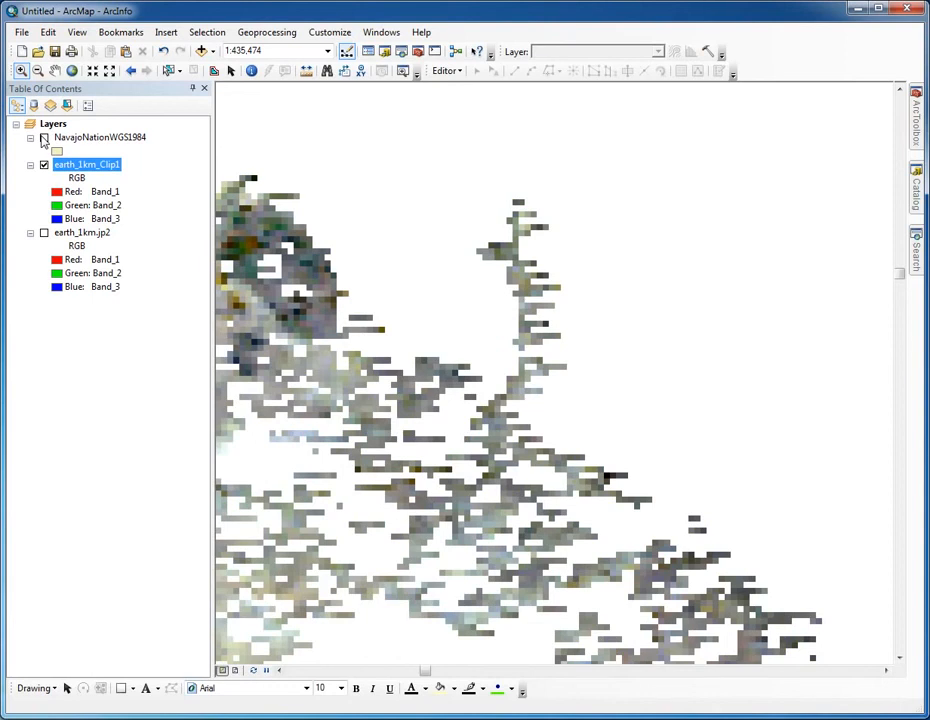
{"action": "left_click", "coordinate": [44, 138]}
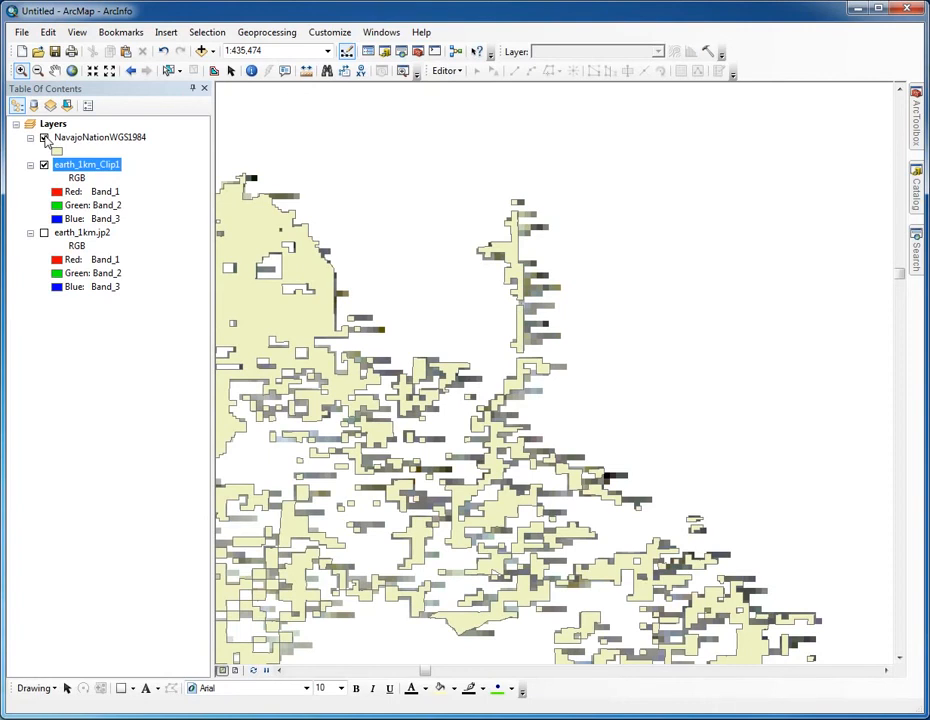
{"action": "left_click", "coordinate": [44, 138]}
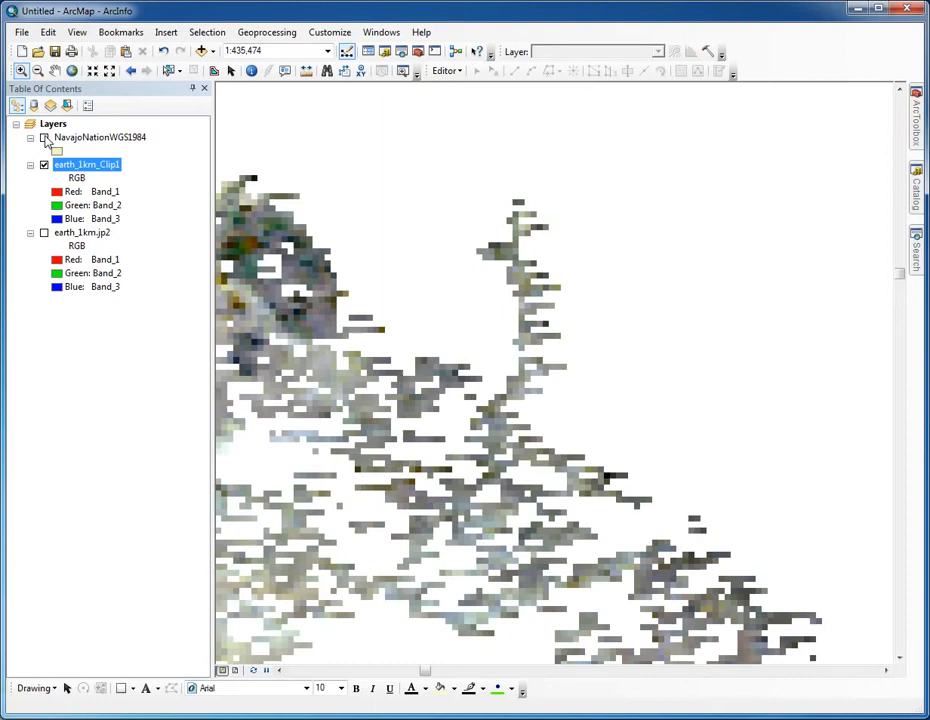
{"action": "left_click", "coordinate": [44, 138]}
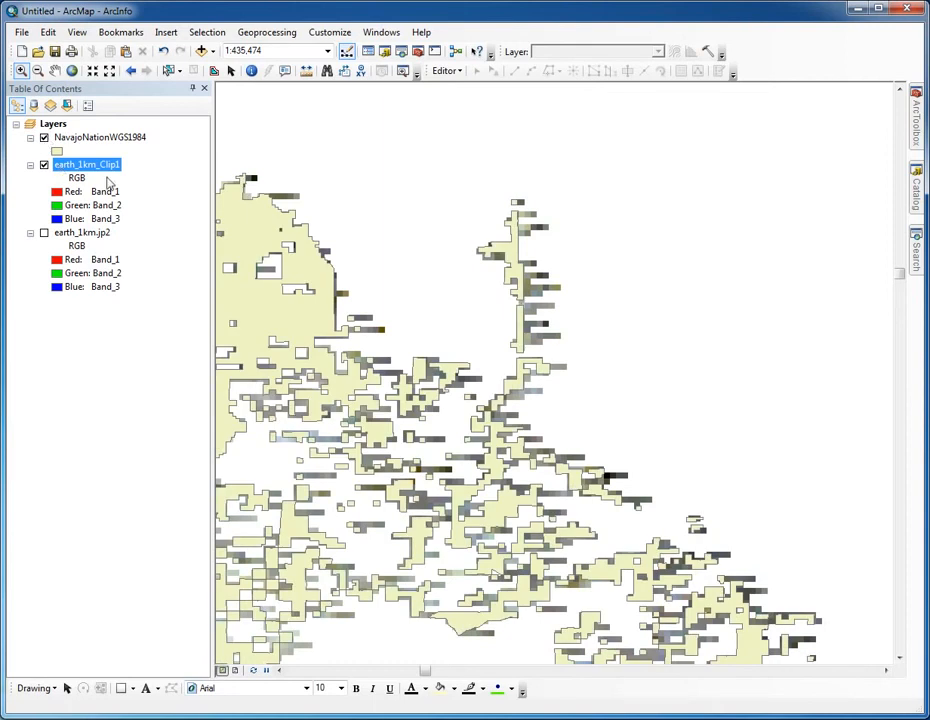
{"action": "left_click", "coordinate": [90, 166]}
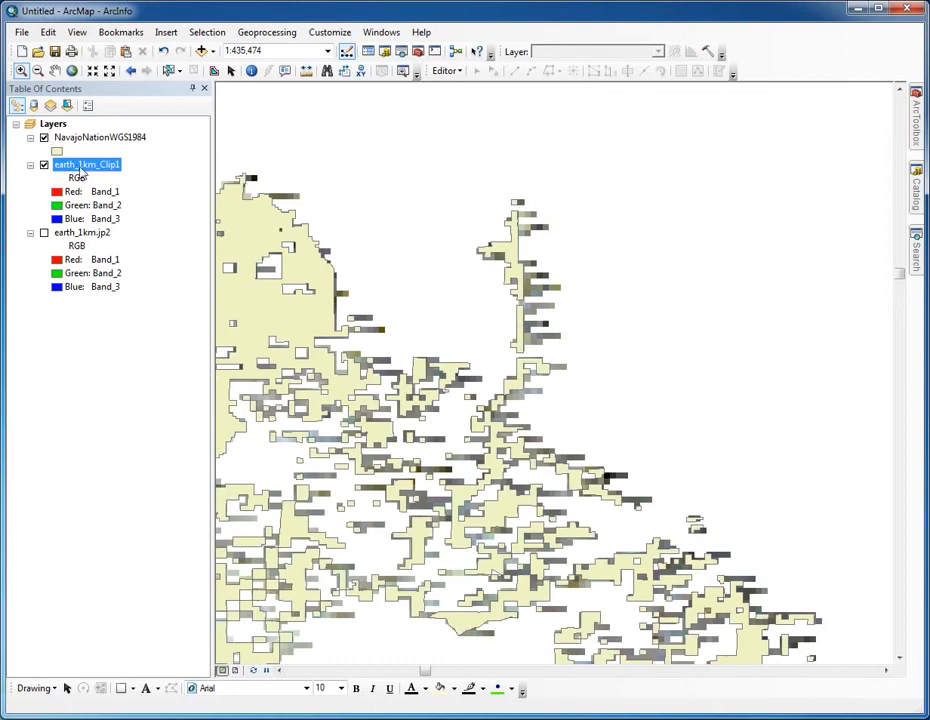